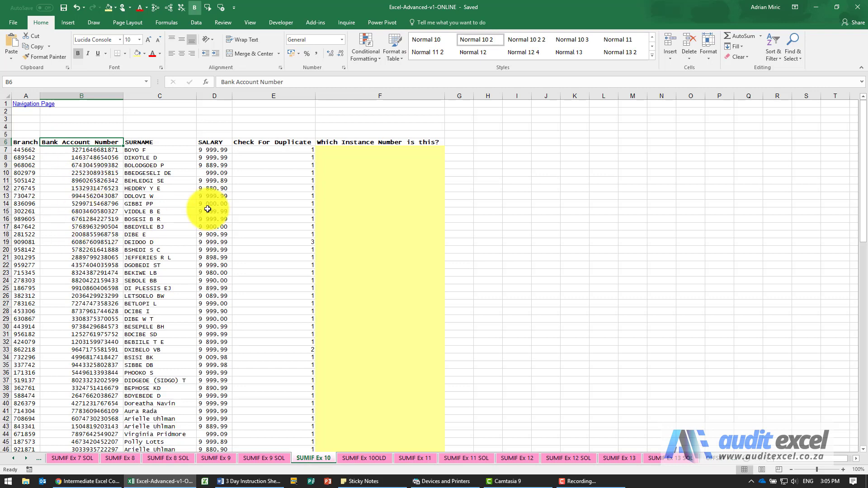
pyautogui.scroll(-2, 291, 213)
pyautogui.scroll(-2, 287, 229)
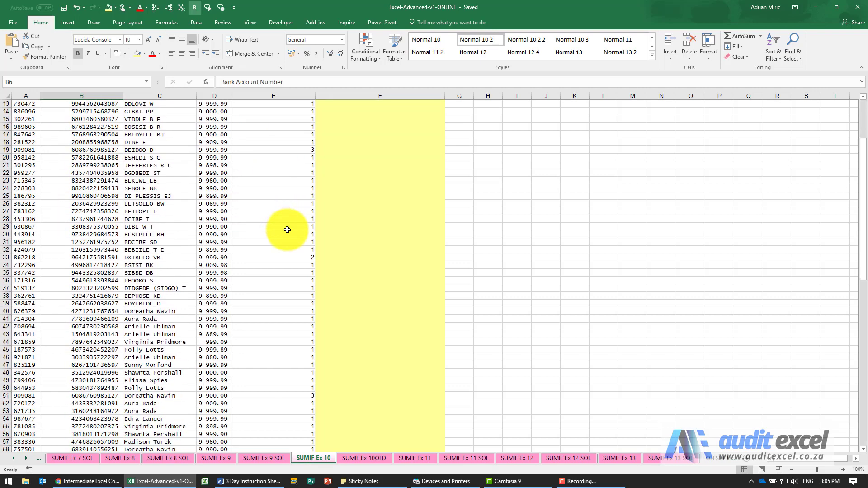
pyautogui.scroll(1, 300, 238)
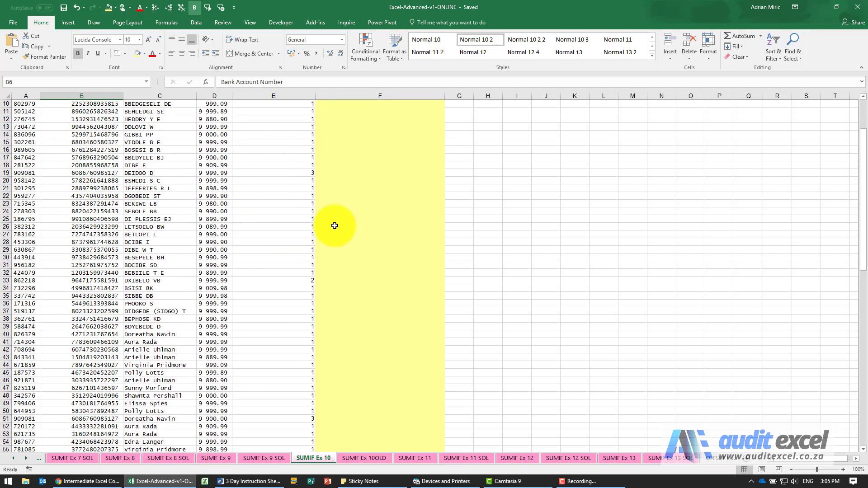
pyautogui.click(301, 172)
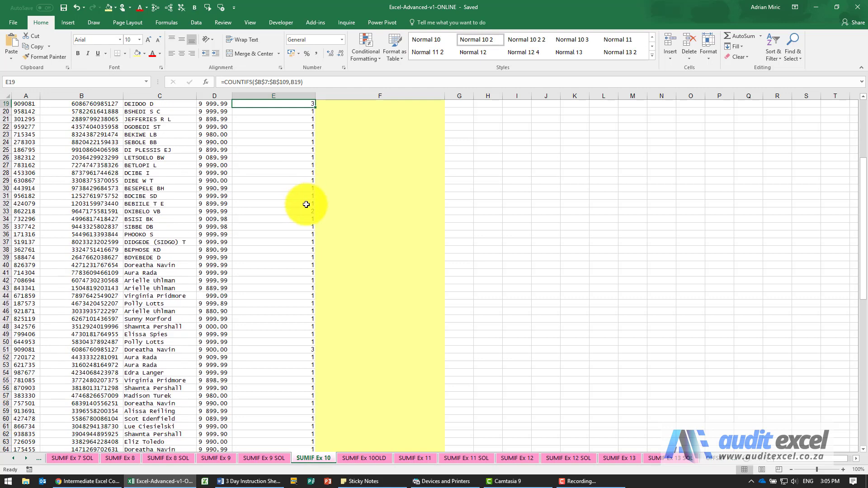
pyautogui.scroll(-4, 302, 217)
pyautogui.click(295, 326)
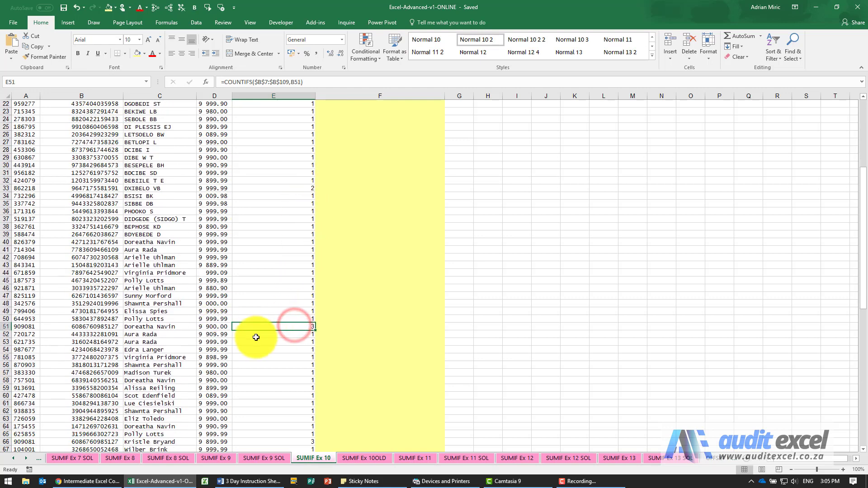
pyautogui.scroll(4, 277, 286)
pyautogui.scroll(3, 275, 283)
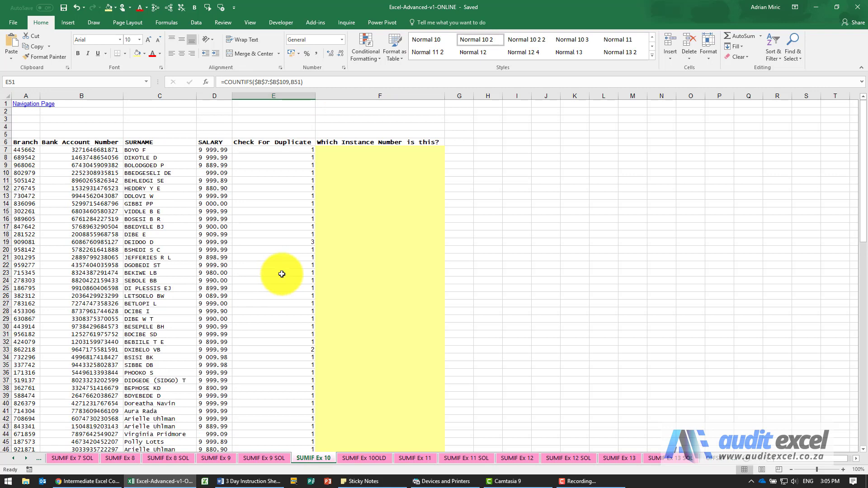
pyautogui.click(372, 150)
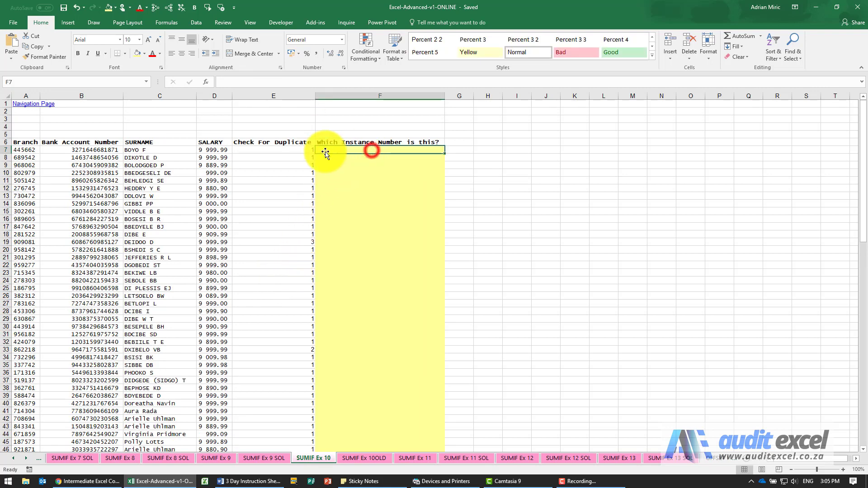
pyautogui.click(299, 150)
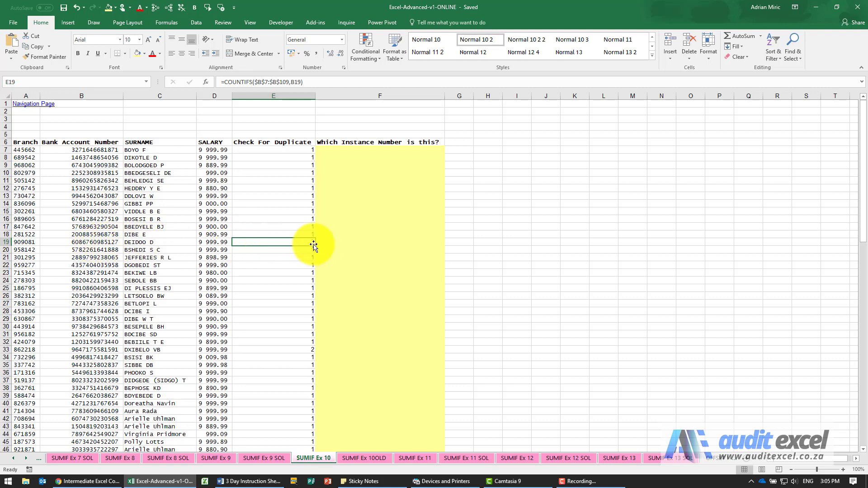
pyautogui.scroll(-1, 339, 252)
pyautogui.scroll(-2, 345, 256)
pyautogui.scroll(-2, 350, 259)
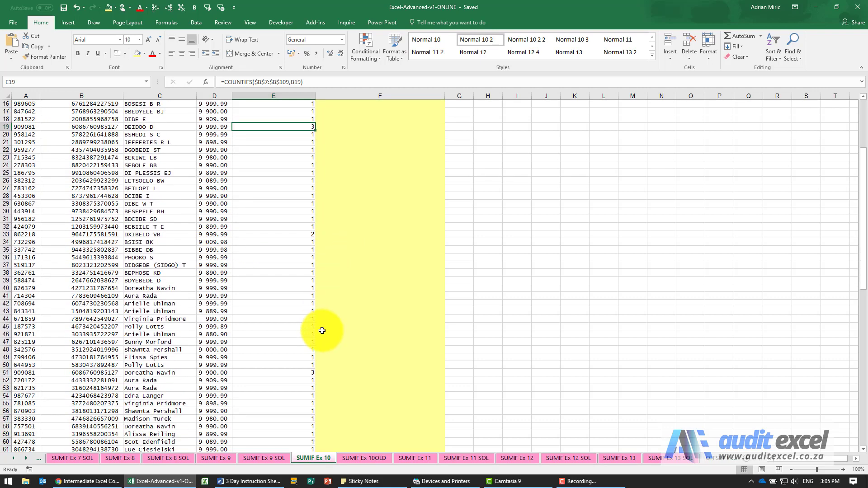
pyautogui.click(305, 372)
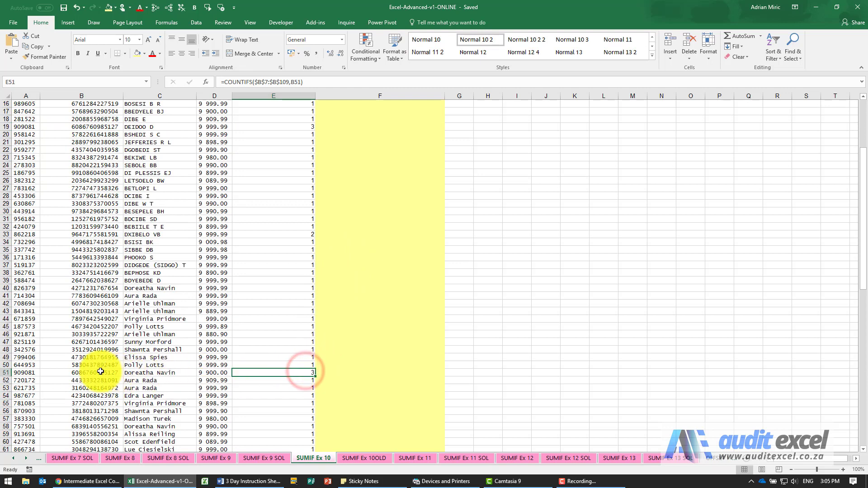
pyautogui.click(330, 372)
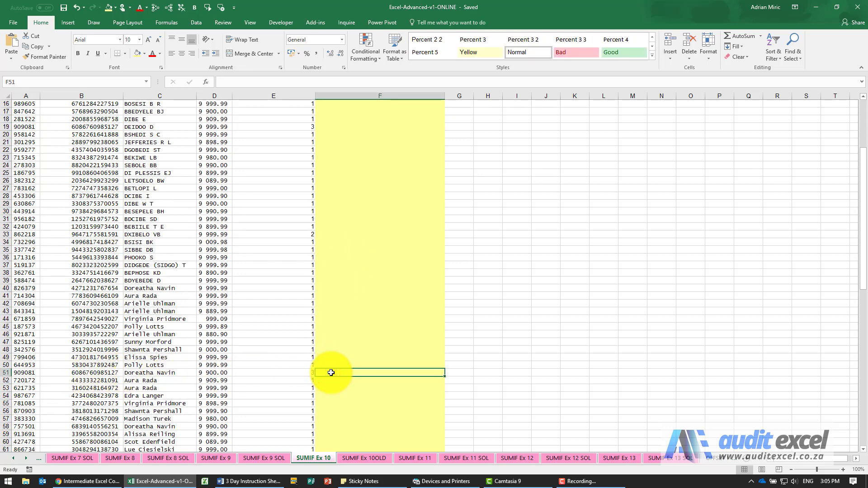
pyautogui.scroll(4, 332, 323)
pyautogui.scroll(1, 333, 271)
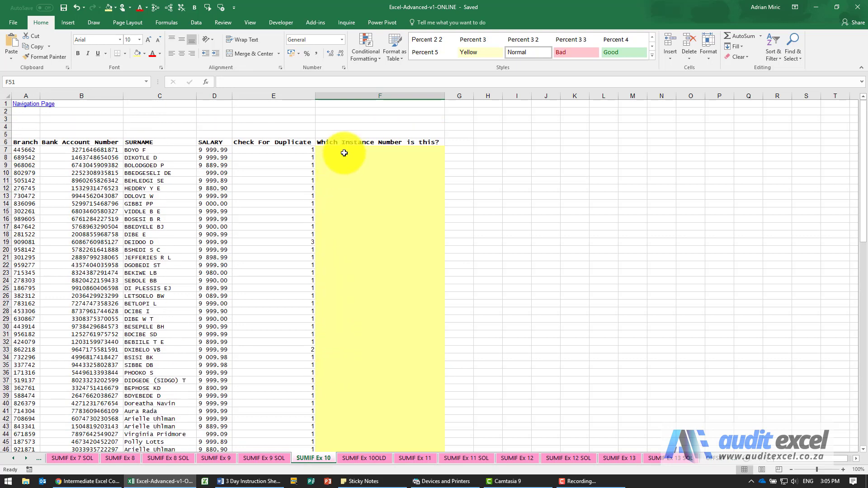